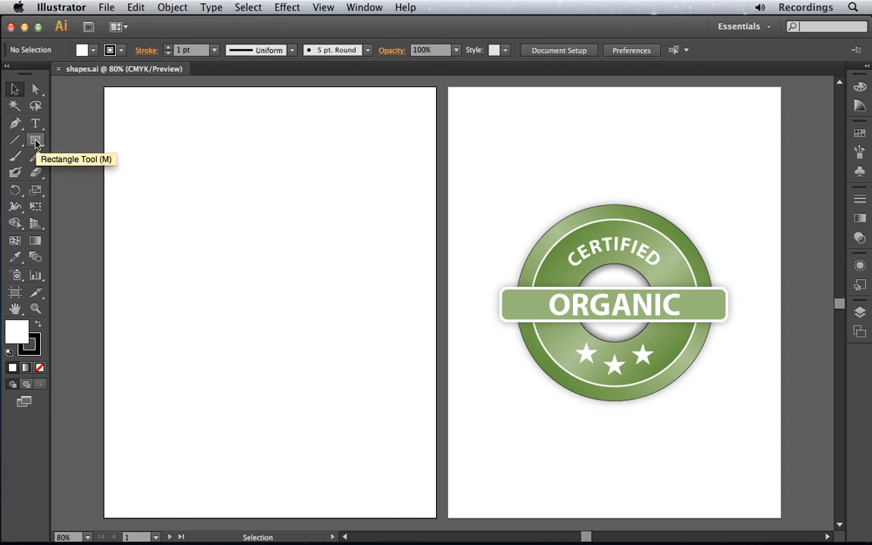
Detach the shape tools group as a floating panel and place it over the upper corner of the blank artboard
{"action": "left_click", "coordinate": [36, 144]}
{"action": "left_click", "coordinate": [35, 144]}
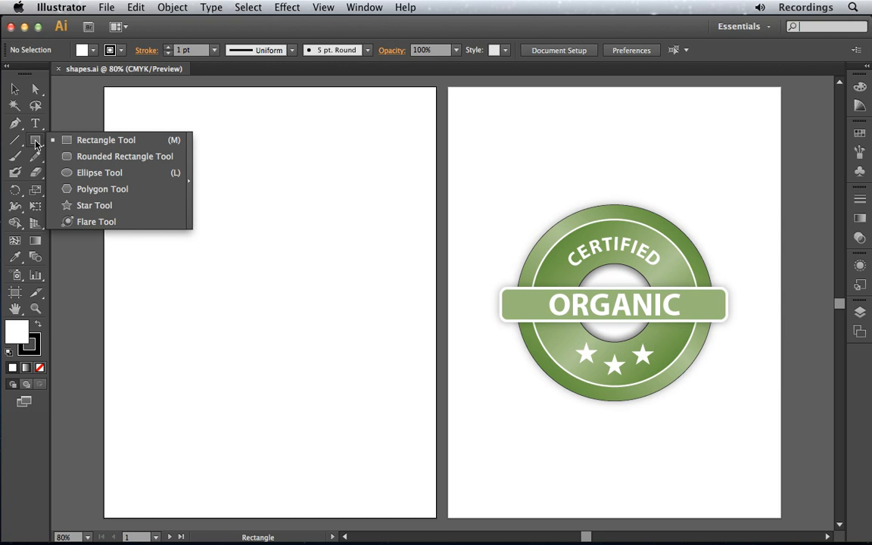
{"action": "left_click", "coordinate": [101, 175]}
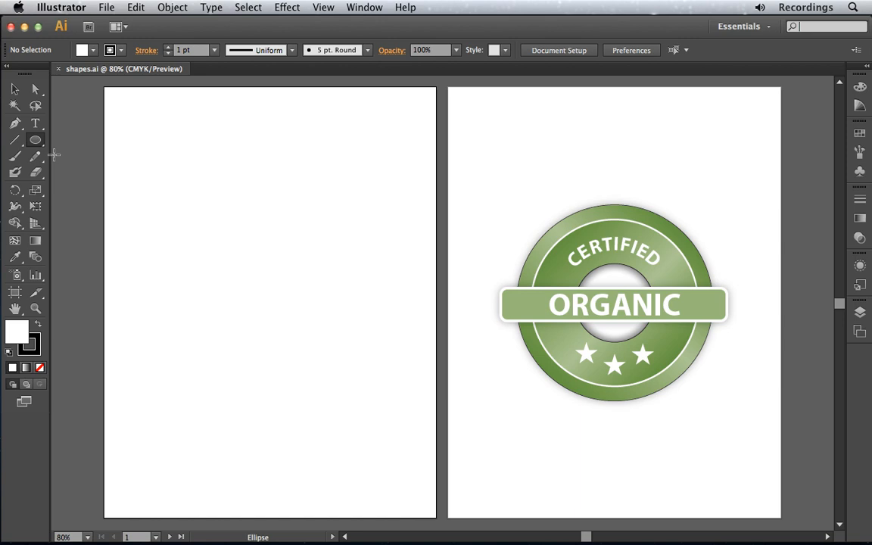
{"action": "left_click", "coordinate": [35, 141]}
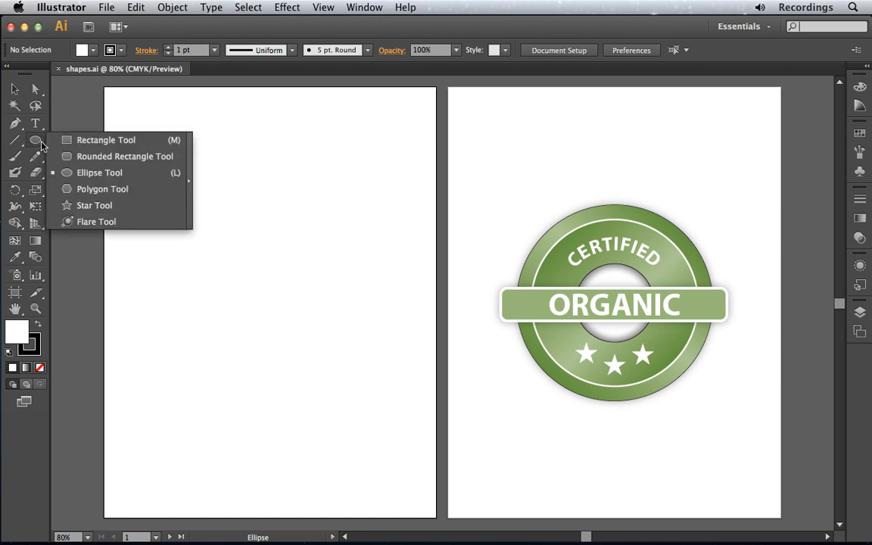
{"action": "left_click", "coordinate": [190, 185]}
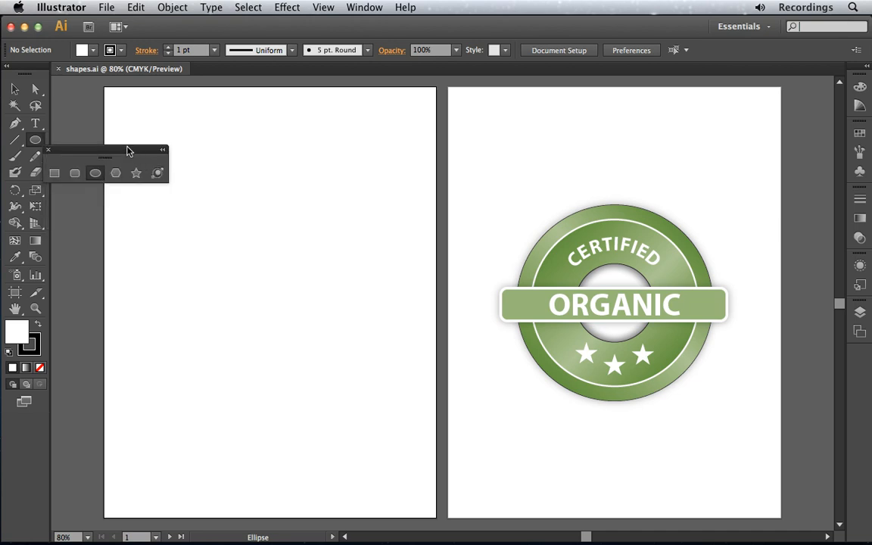
{"action": "left_click_drag", "start_coordinate": [125, 154], "coordinate": [131, 104]}
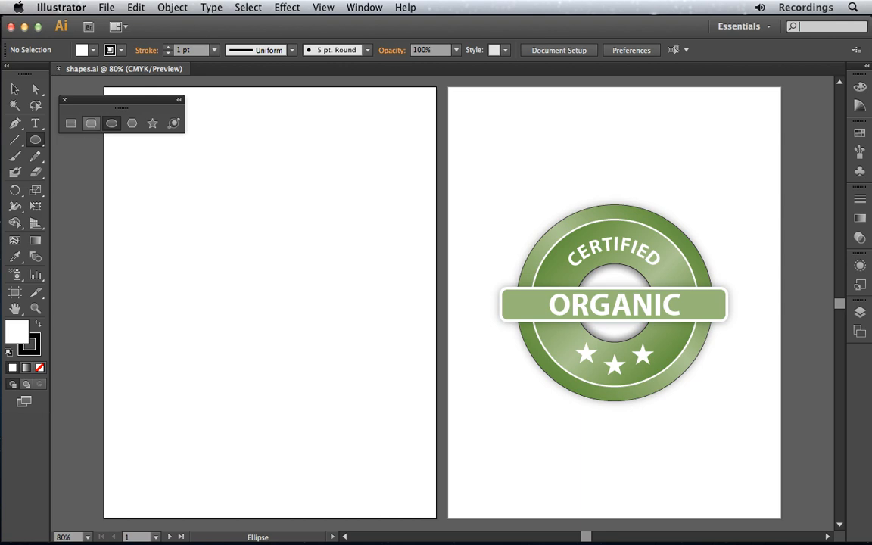
Draw a wide rectangle on the blank artboard with the Rectangle tool and shift it slightly
{"action": "left_click", "coordinate": [131, 125]}
{"action": "left_click", "coordinate": [70, 123]}
{"action": "left_click_drag", "start_coordinate": [162, 171], "coordinate": [366, 315]}
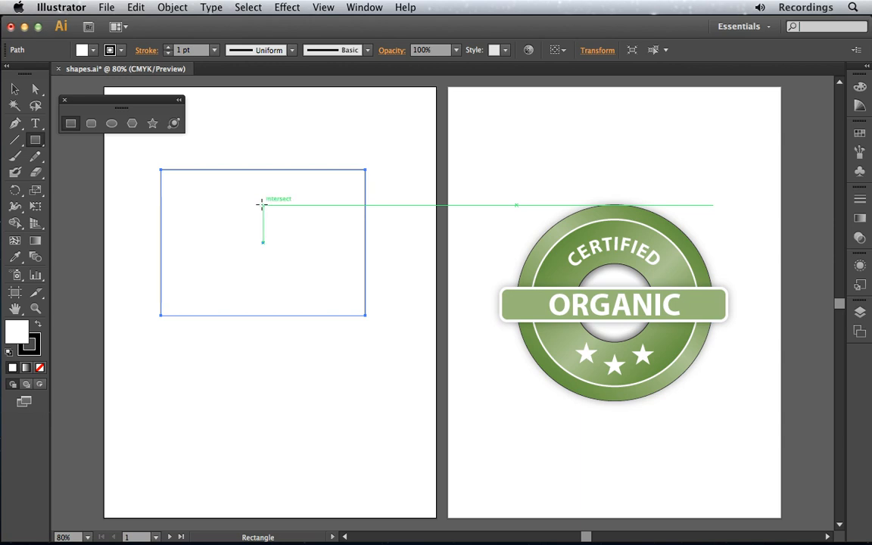
{"action": "left_click", "coordinate": [15, 88]}
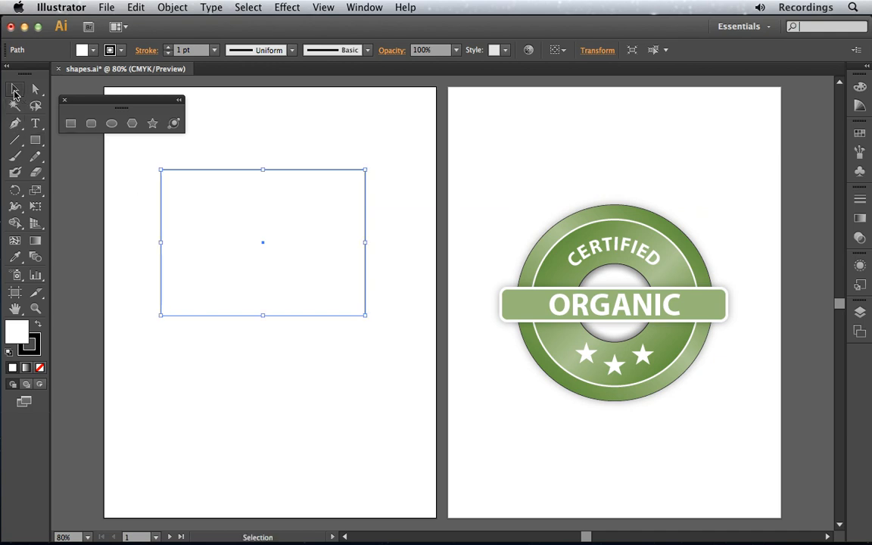
{"action": "mouse_move", "coordinate": [245, 209]}
{"action": "left_mouse_down"}
{"action": "mouse_move", "coordinate": [307, 192]}
{"action": "mouse_move", "coordinate": [299, 181]}
{"action": "mouse_move", "coordinate": [274, 241]}
{"action": "mouse_move", "coordinate": [255, 215]}
{"action": "left_mouse_up"}
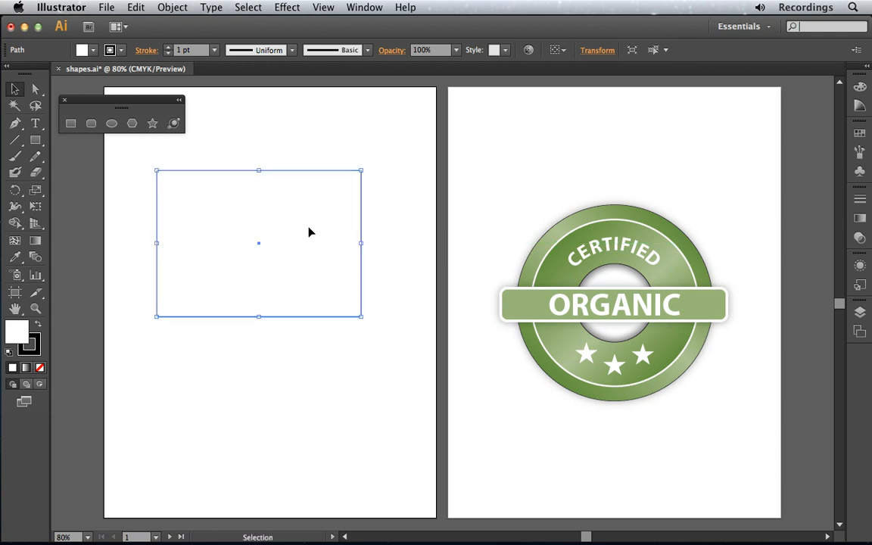
Shrink the rectangle by pulling all four of its sides inward
{"action": "left_click_drag", "start_coordinate": [361, 243], "coordinate": [310, 244]}
{"action": "left_click_drag", "start_coordinate": [233, 170], "coordinate": [223, 212]}
{"action": "left_click_drag", "start_coordinate": [156, 262], "coordinate": [198, 262]}
{"action": "left_click_drag", "start_coordinate": [253, 317], "coordinate": [255, 288]}
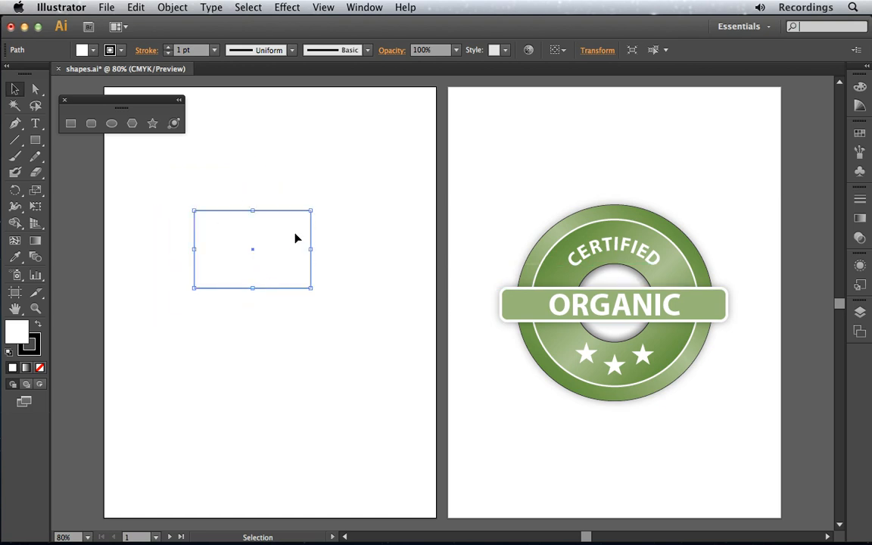
Reselect the rectangle, hide and show its bounding box again, and delete the rectangle
{"action": "left_click", "coordinate": [401, 222]}
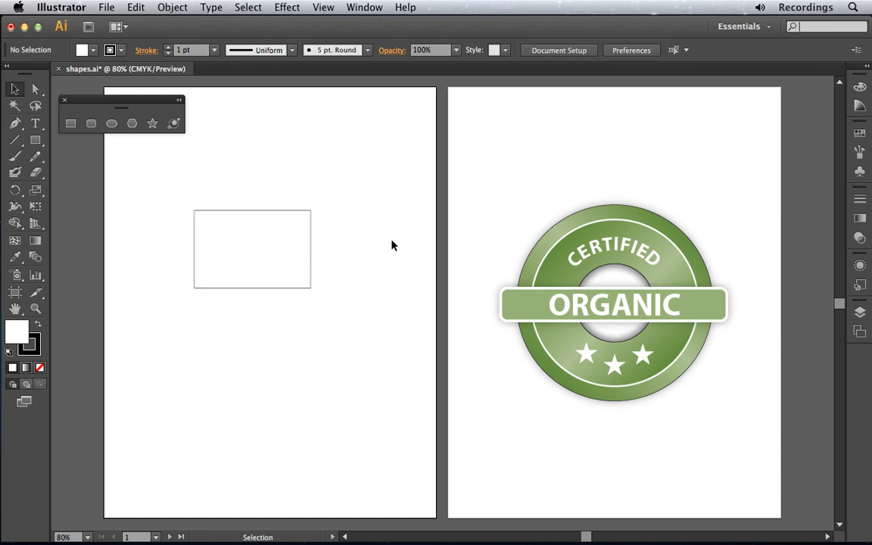
{"action": "left_click", "coordinate": [275, 242]}
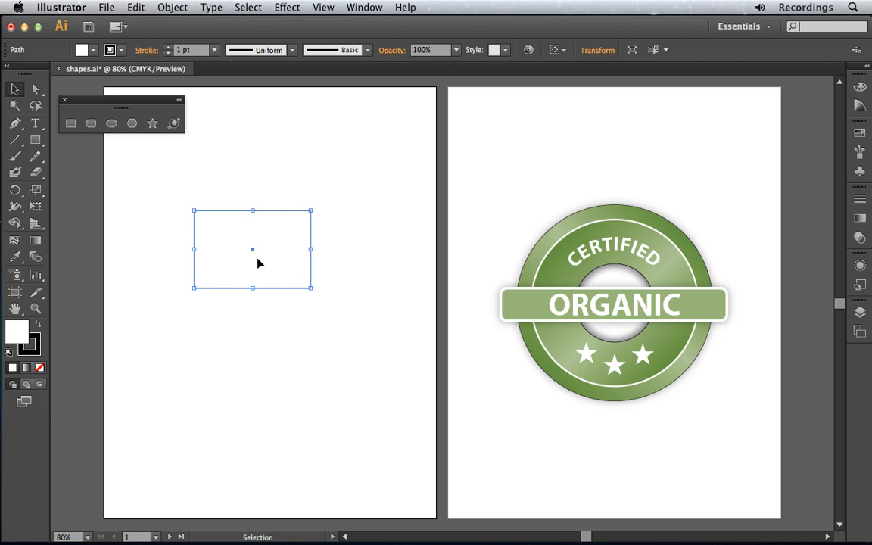
{"action": "left_click", "coordinate": [329, 9]}
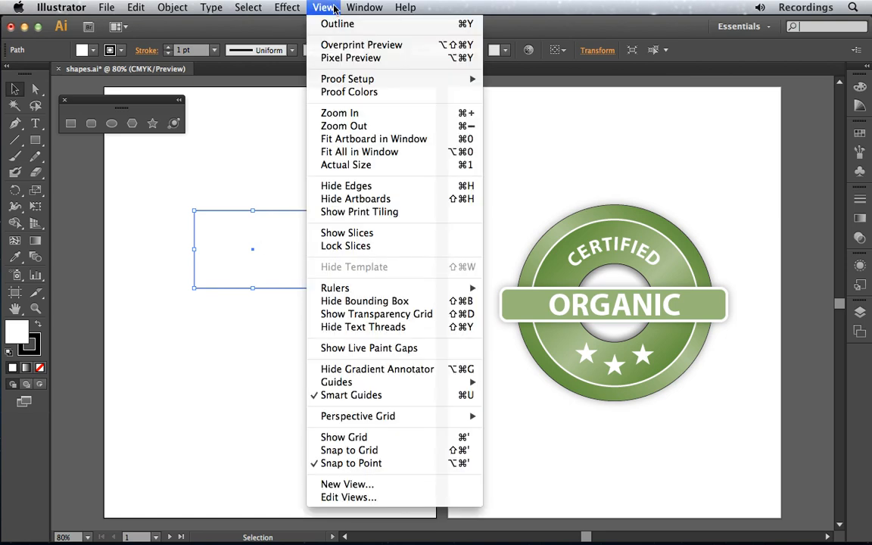
{"action": "left_click", "coordinate": [343, 302]}
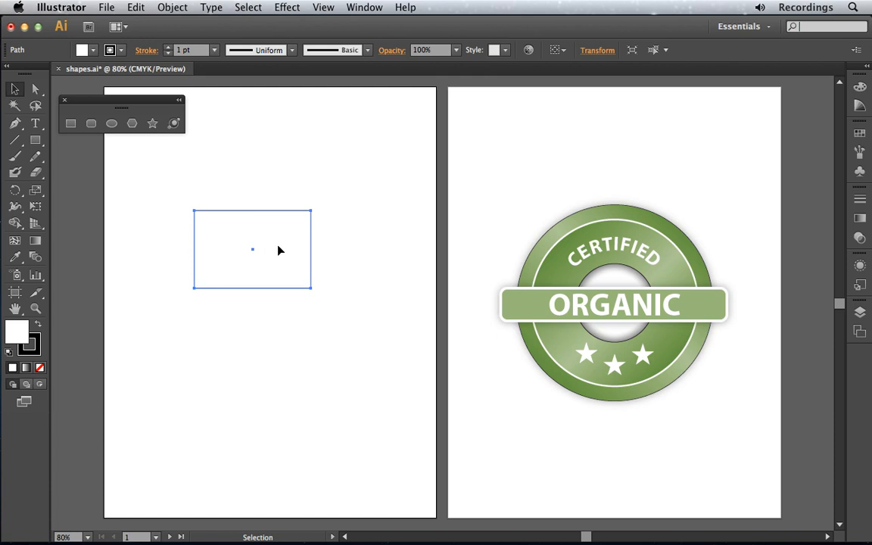
{"action": "left_click", "coordinate": [324, 8]}
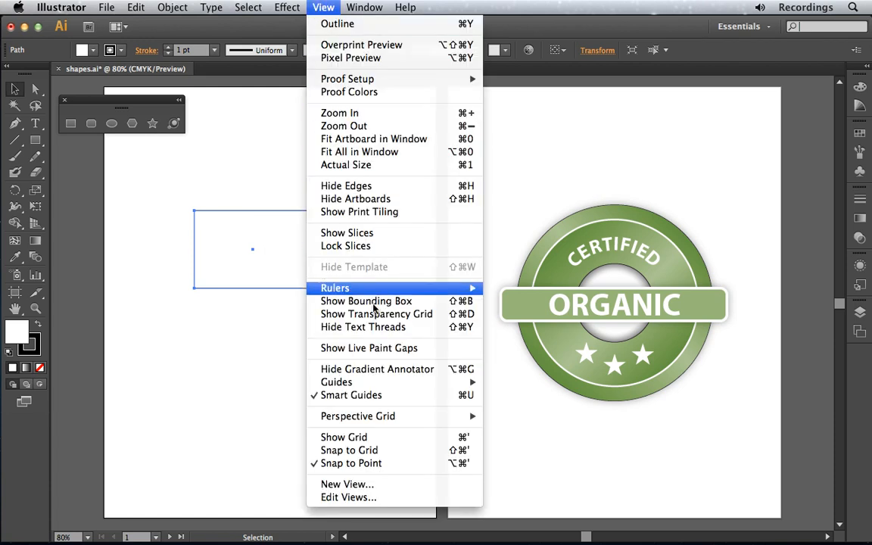
{"action": "left_click", "coordinate": [366, 302]}
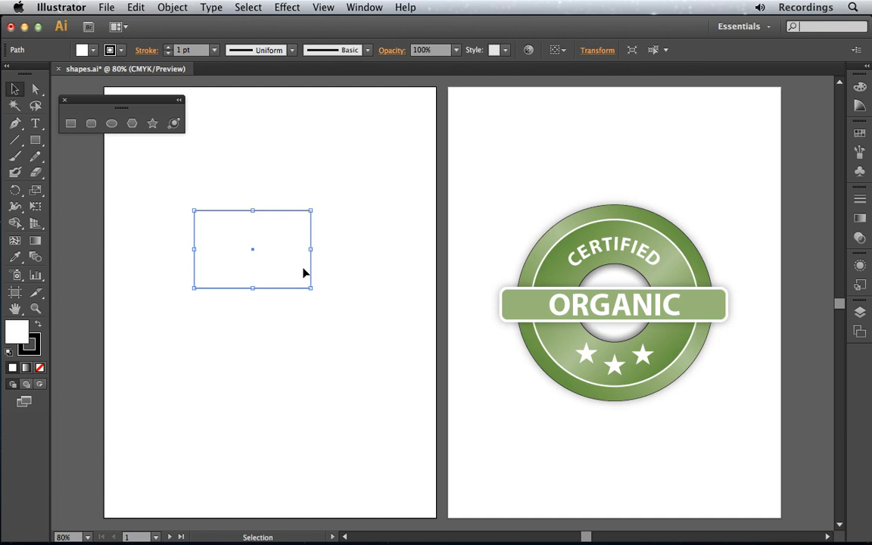
{"action": "key", "text": "Delete"}
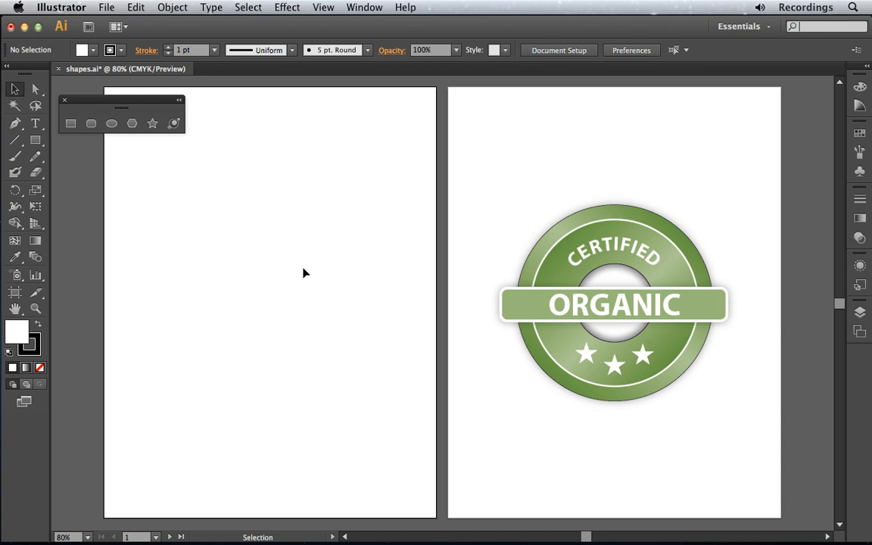
Draw a perfect circle matching the sample badge's outer ring on the blank artboard and move it near the artboard's middle
{"action": "left_click", "coordinate": [112, 125]}
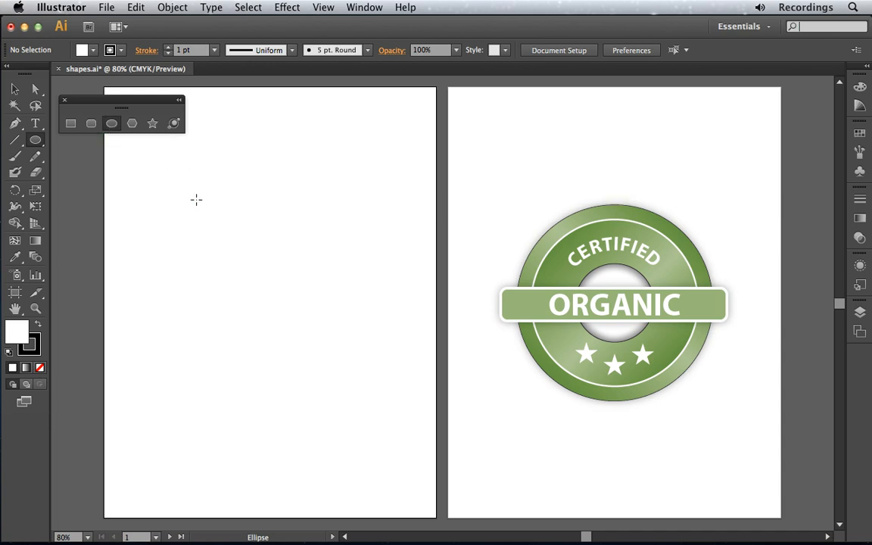
{"action": "left_click_drag", "start_coordinate": [199, 184], "coordinate": [317, 333]}
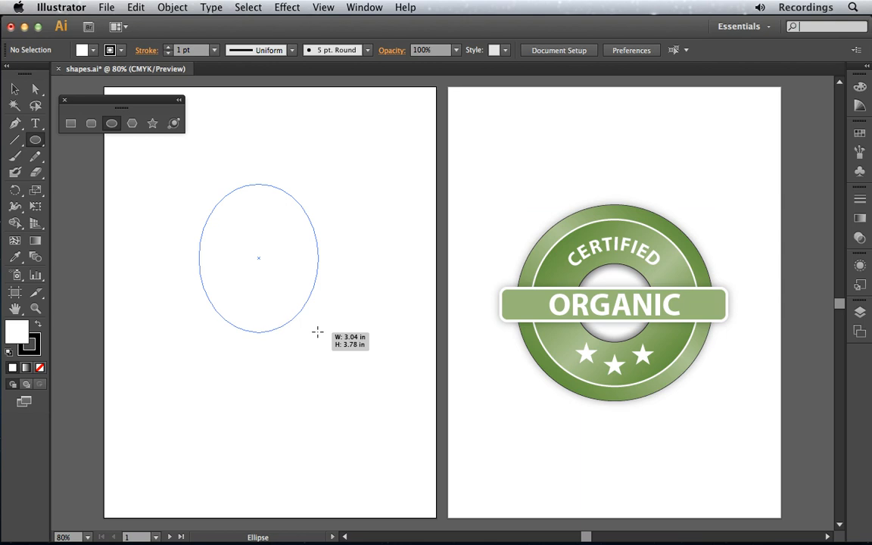
{"action": "left_click_drag", "start_coordinate": [317, 333], "coordinate": [391, 380]}
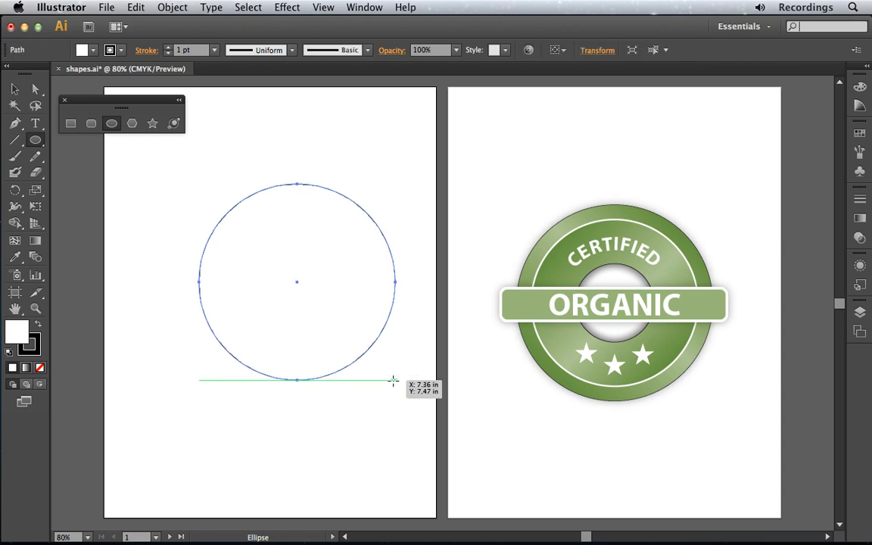
{"action": "left_click", "coordinate": [15, 89]}
{"action": "left_click_drag", "start_coordinate": [325, 261], "coordinate": [299, 278]}
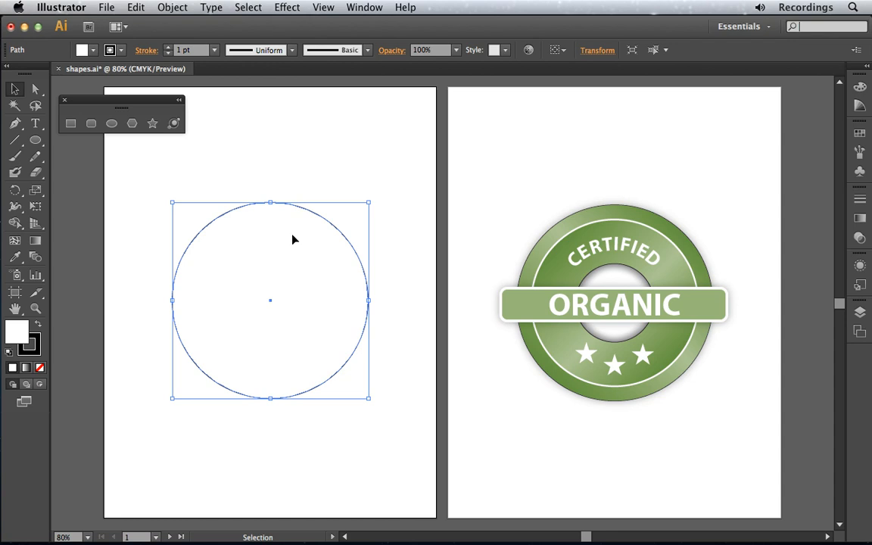
Draw a second circle about 4.27 in wide from the centre point of the large circle
{"action": "left_click", "coordinate": [111, 124]}
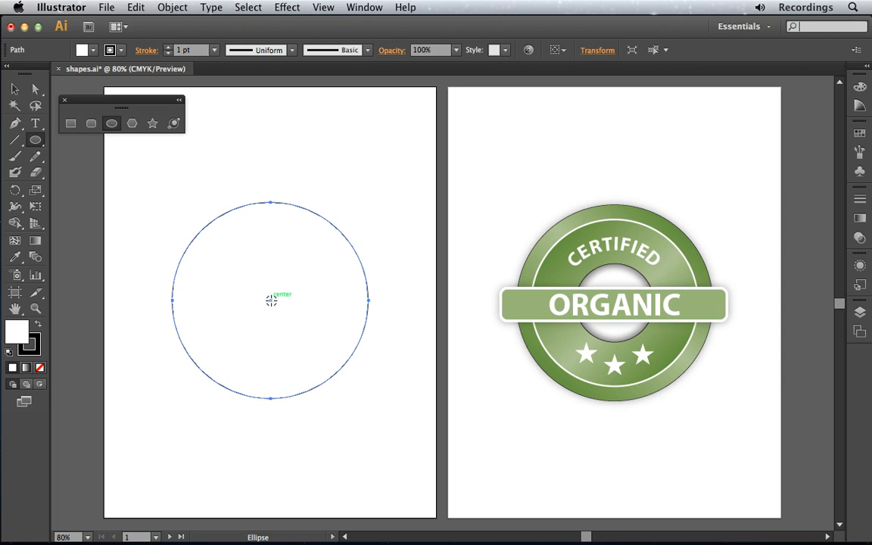
{"action": "left_click_drag", "start_coordinate": [271, 301], "coordinate": [226, 250]}
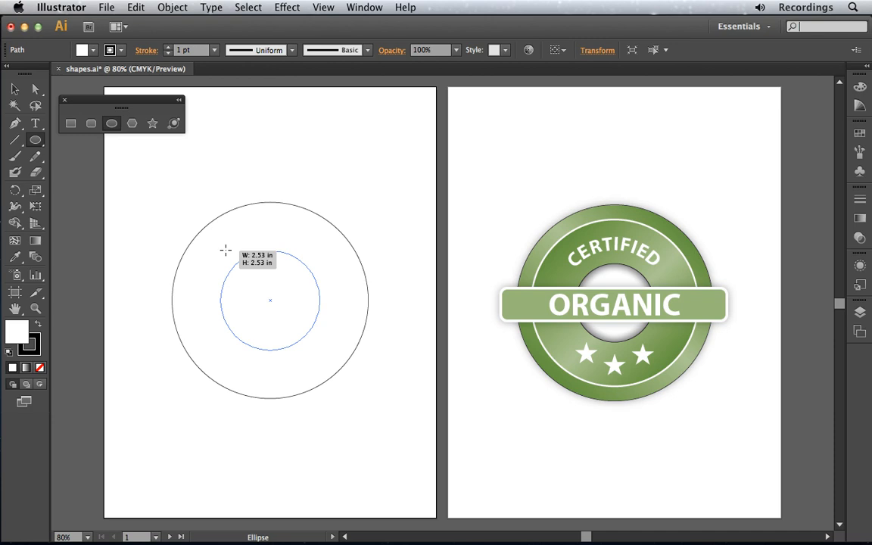
{"action": "left_click_drag", "start_coordinate": [225, 250], "coordinate": [188, 217]}
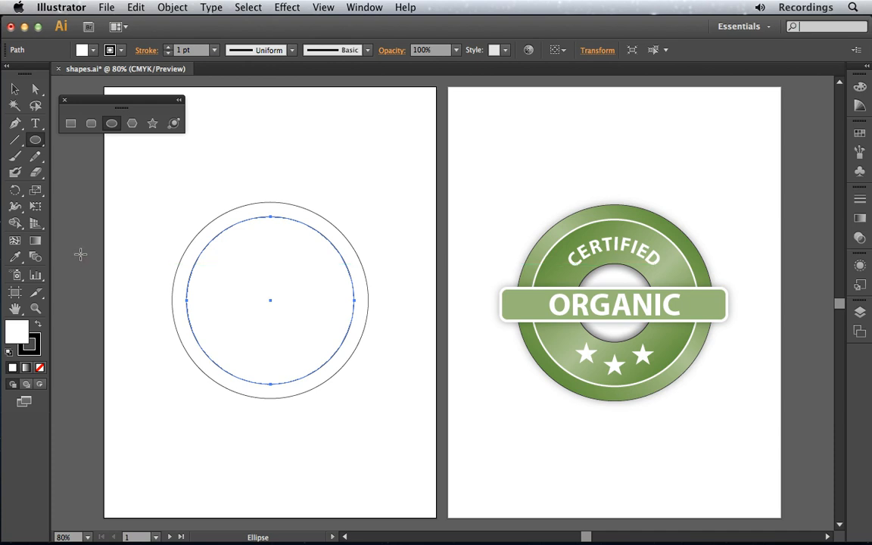
Create a circle exactly 2 in wide and 2 in high at the shared centre of the two circles
{"action": "left_click", "coordinate": [368, 133]}
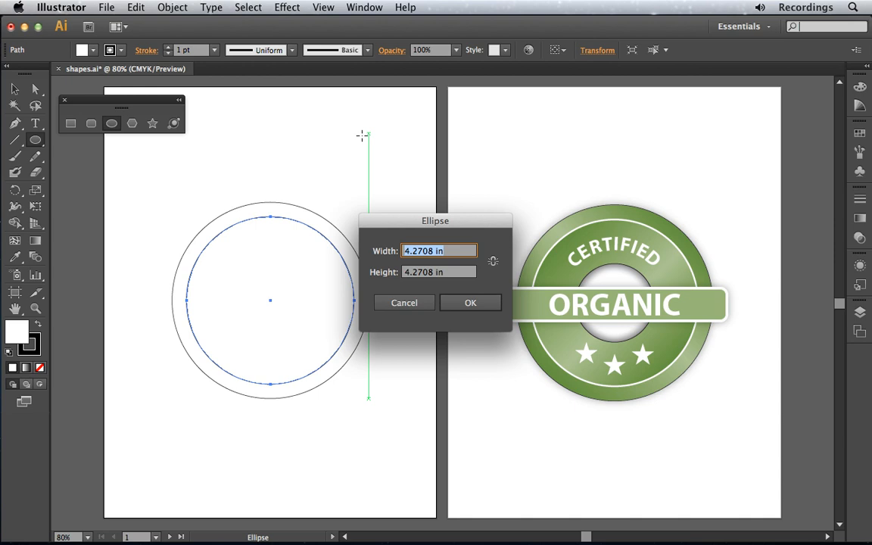
{"action": "left_click", "coordinate": [404, 303]}
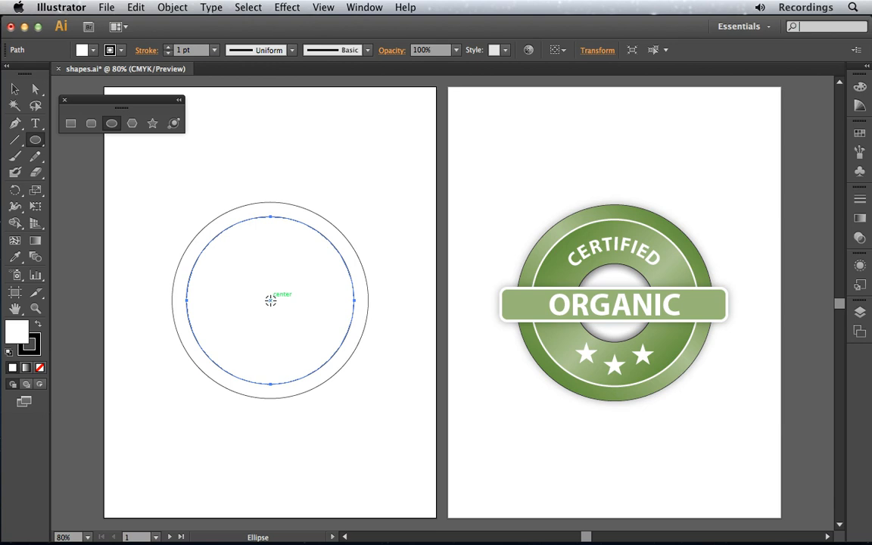
{"action": "left_click", "coordinate": [269, 301]}
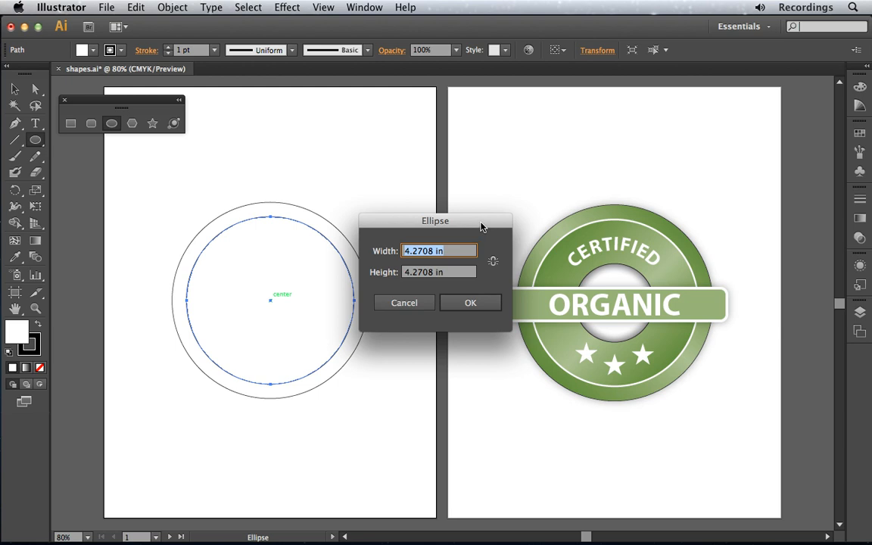
{"action": "type", "text": "2"}
{"action": "key", "text": "Tab"}
{"action": "type", "text": "2"}
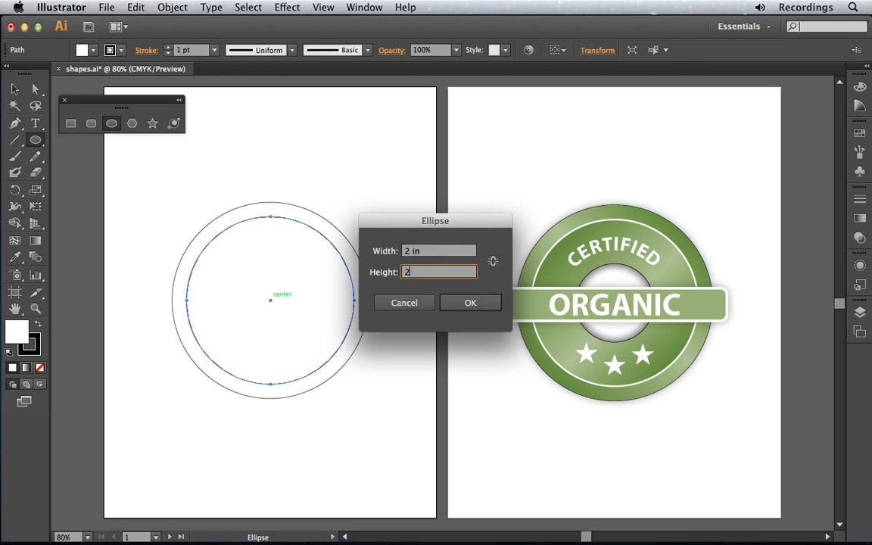
{"action": "left_click", "coordinate": [468, 302]}
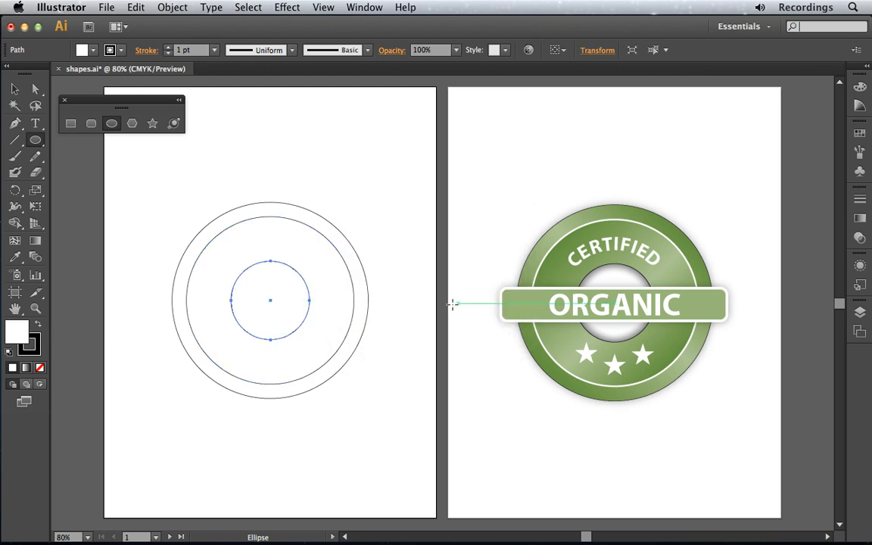
Create a rounded rectangle 5.8 in wide and 0.8 in high with a 0.2 in corner radius, centred on the circles
{"action": "left_click", "coordinate": [92, 124]}
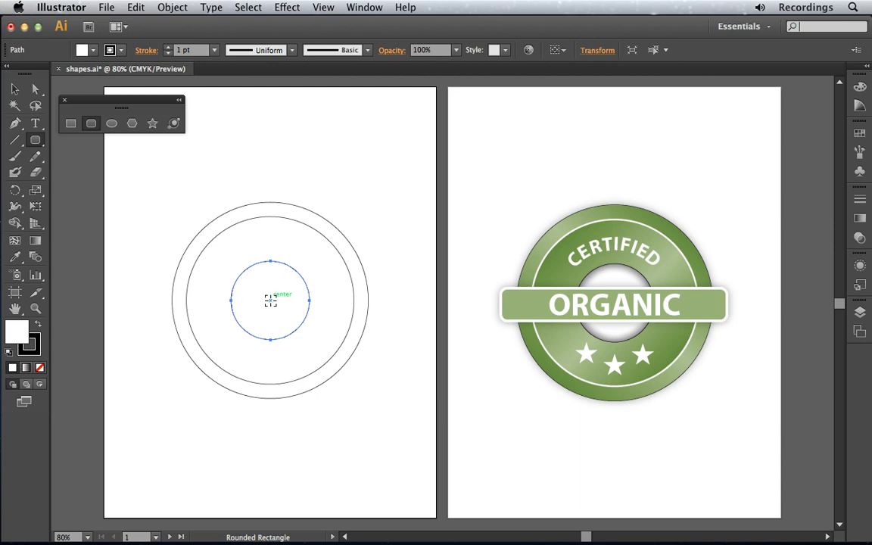
{"action": "left_click", "coordinate": [271, 300], "text": "alt"}
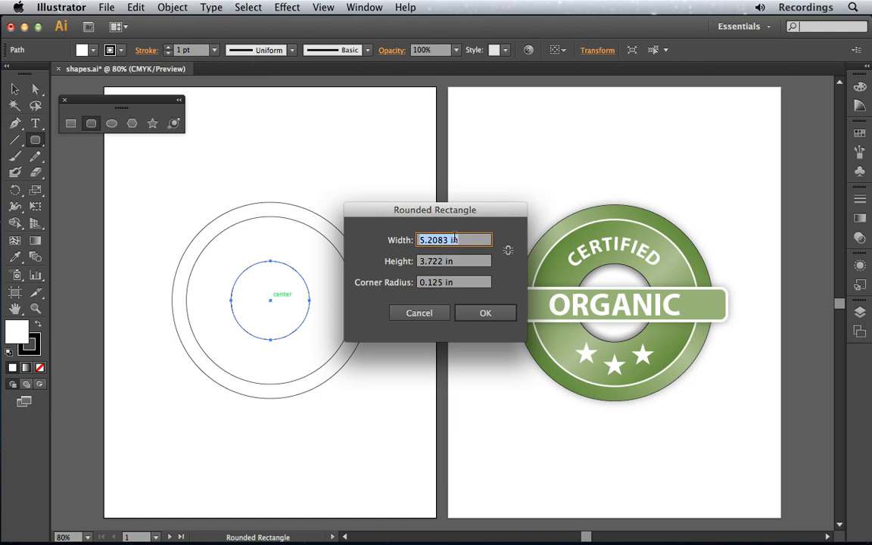
{"action": "type", "text": "5.8"}
{"action": "key", "text": "Tab"}
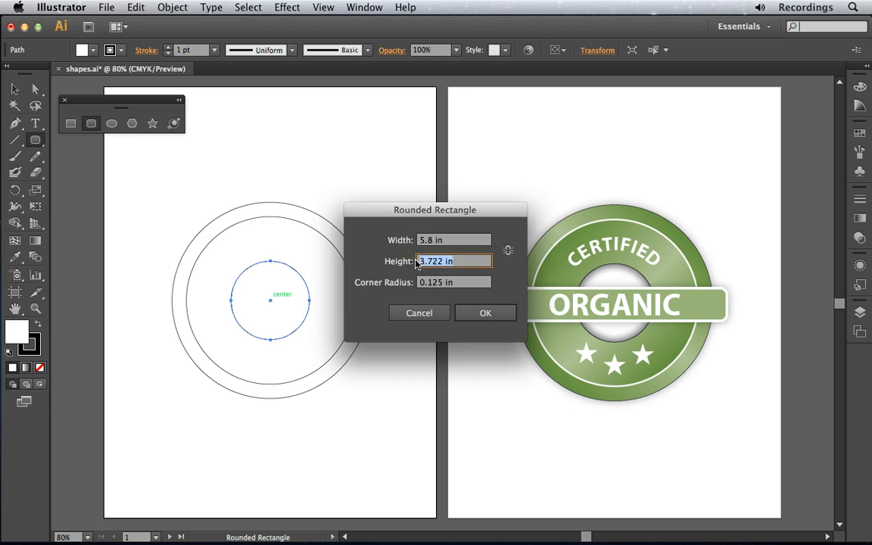
{"action": "type", "text": "0.8"}
{"action": "left_click", "coordinate": [450, 283]}
{"action": "left_click_drag", "start_coordinate": [449, 284], "coordinate": [415, 284]}
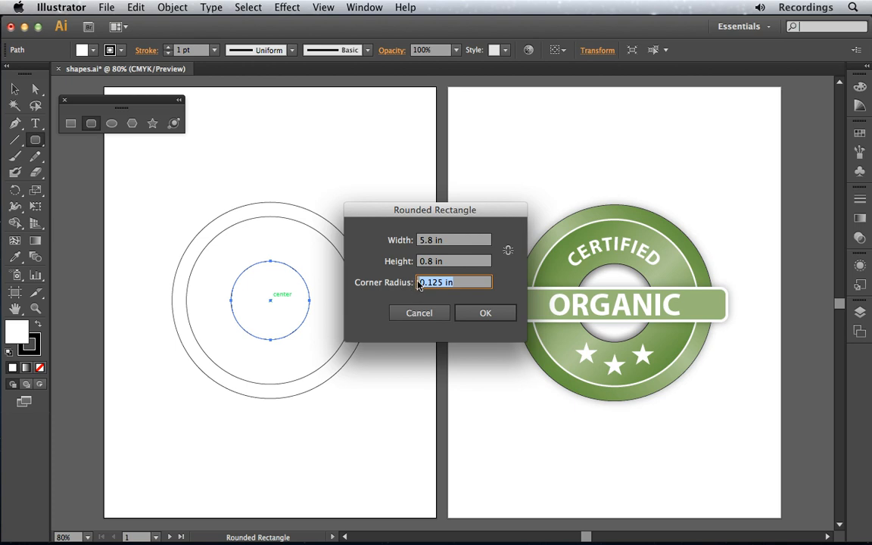
{"action": "type", "text": "0.2"}
{"action": "left_click", "coordinate": [491, 313]}
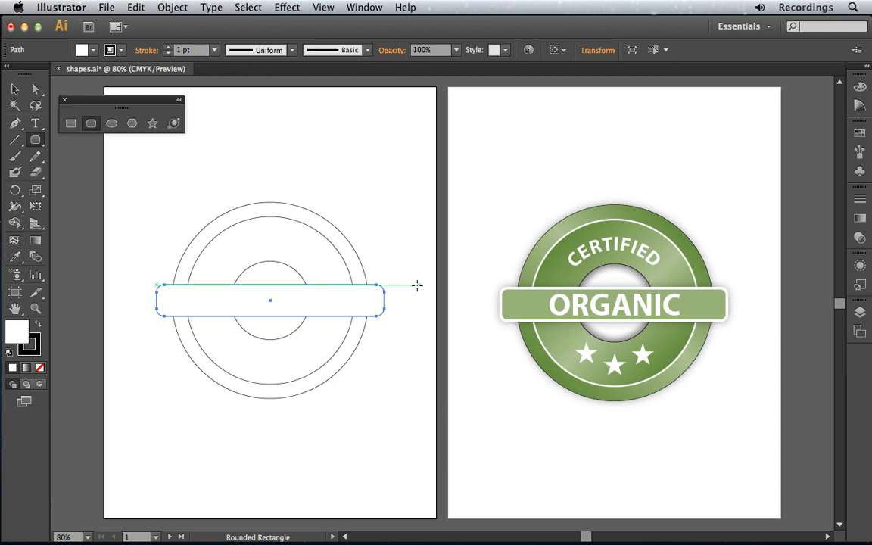
Draw a small four-pointed star above the circles with the Star tool
{"action": "left_click", "coordinate": [153, 123]}
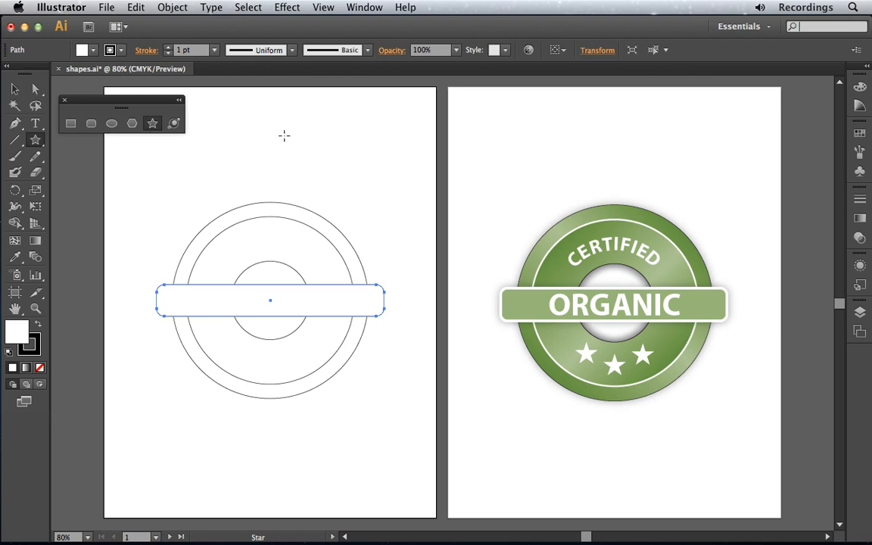
{"action": "mouse_move", "coordinate": [240, 111]}
{"action": "left_mouse_down"}
{"action": "mouse_move", "coordinate": [261, 139]}
{"action": "mouse_move", "coordinate": [238, 130]}
{"action": "left_mouse_up"}
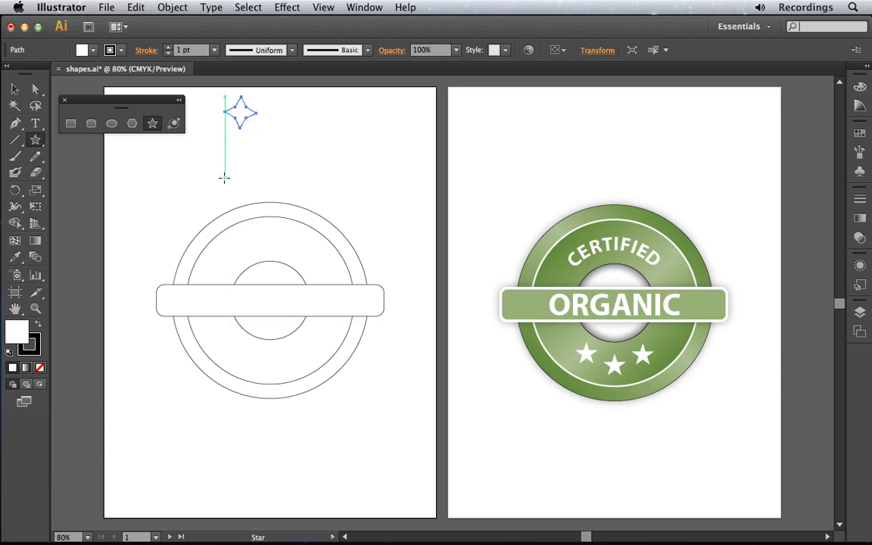
Create a five-pointed star above the circles with Radius 1 of 0.25 in and Radius 2 of 0.12 in
{"action": "left_click", "coordinate": [325, 129]}
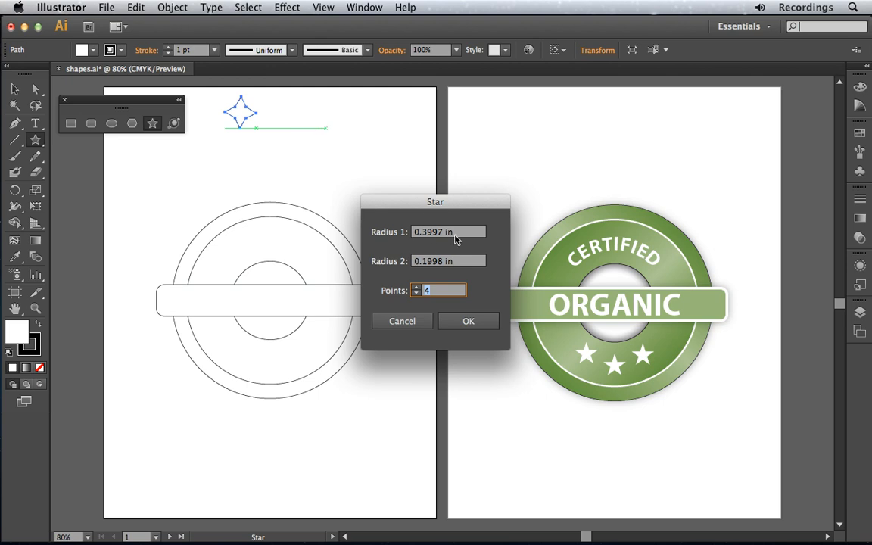
{"action": "left_click", "coordinate": [416, 288]}
{"action": "left_click", "coordinate": [461, 234]}
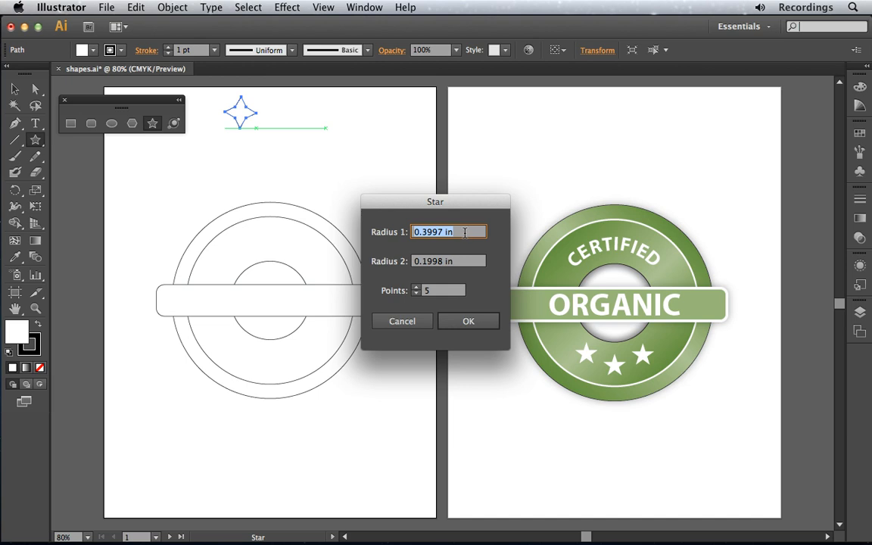
{"action": "type", "text": ".25"}
{"action": "key", "text": "Tab"}
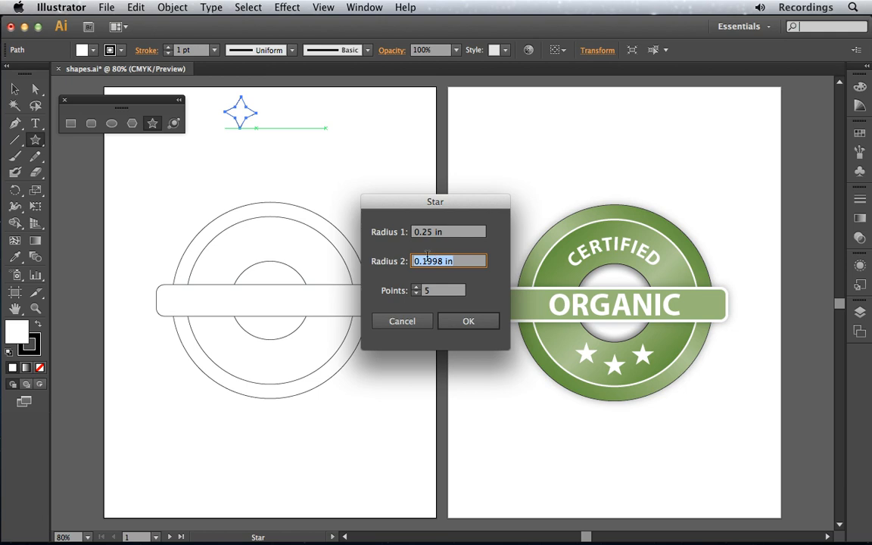
{"action": "type", "text": "0.12"}
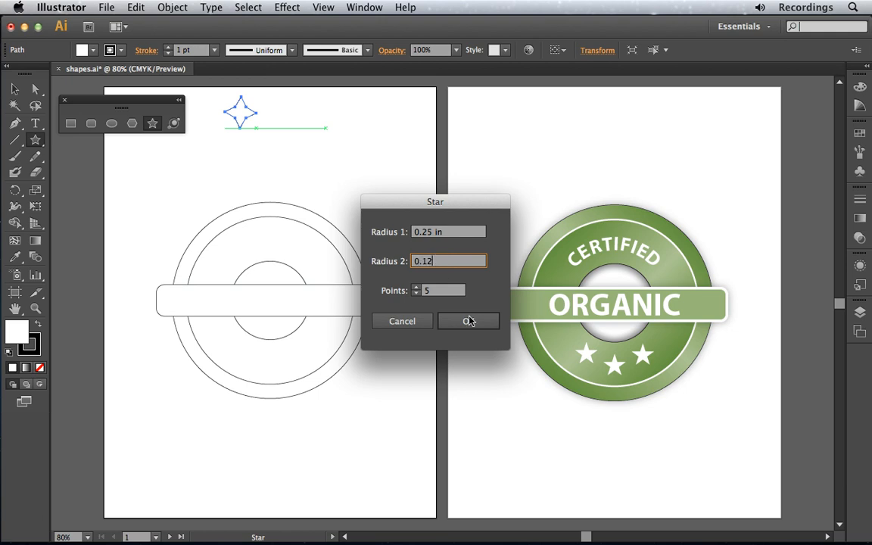
{"action": "left_click", "coordinate": [469, 321]}
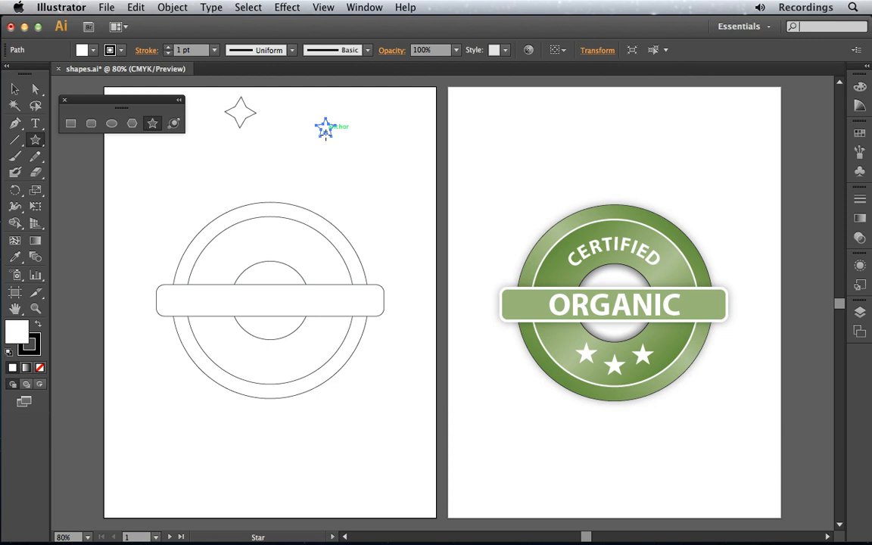
Move the five-pointed star into the ring below the rounded rectangle, aligned with the circles' vertical centre line
{"action": "left_click", "coordinate": [12, 90]}
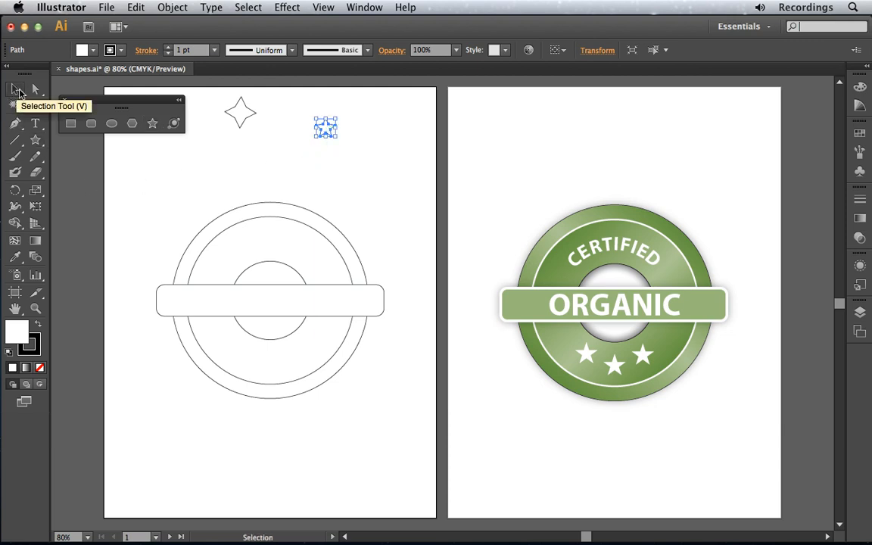
{"action": "left_click_drag", "start_coordinate": [326, 130], "coordinate": [271, 365]}
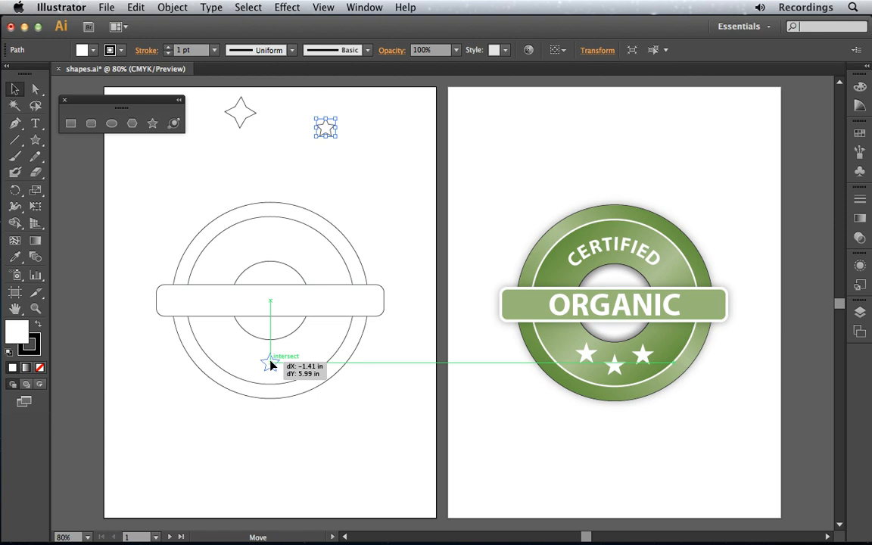
{"action": "left_click_drag", "start_coordinate": [271, 365], "coordinate": [272, 365]}
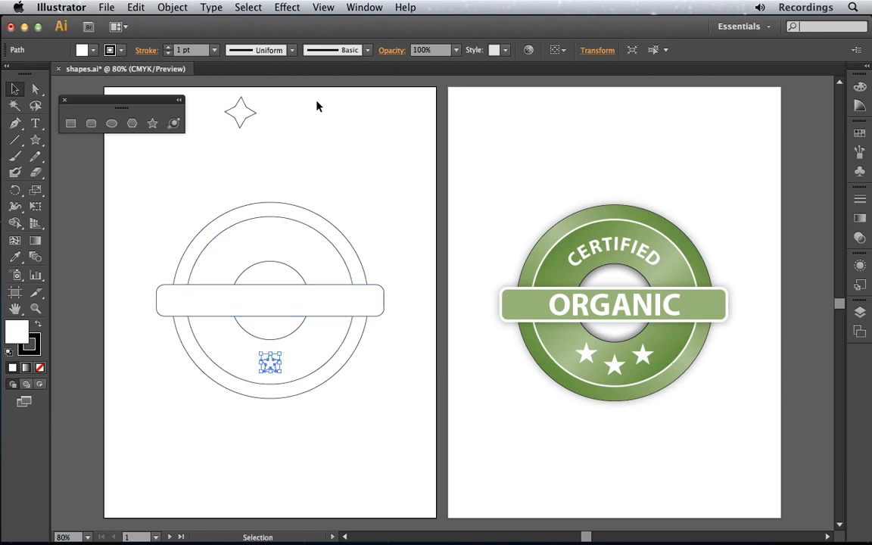
{"action": "left_click", "coordinate": [323, 8]}
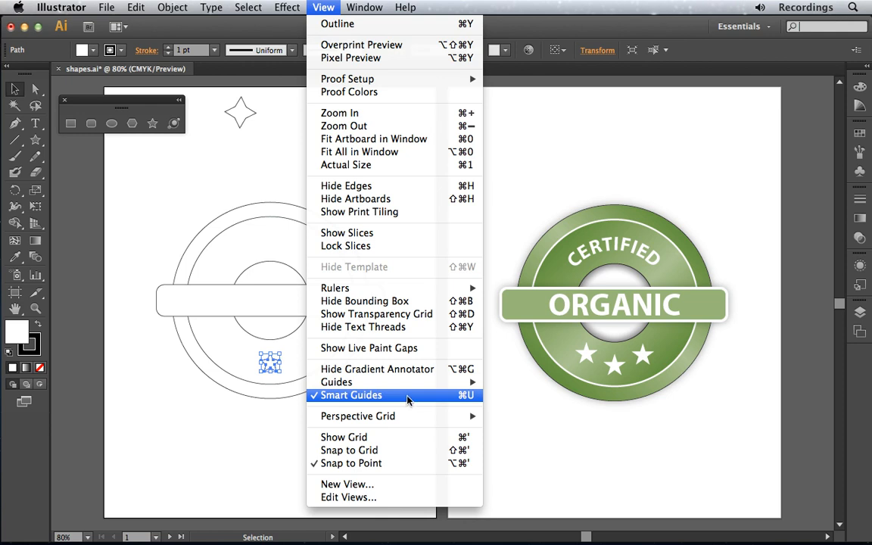
{"action": "left_click", "coordinate": [163, 410]}
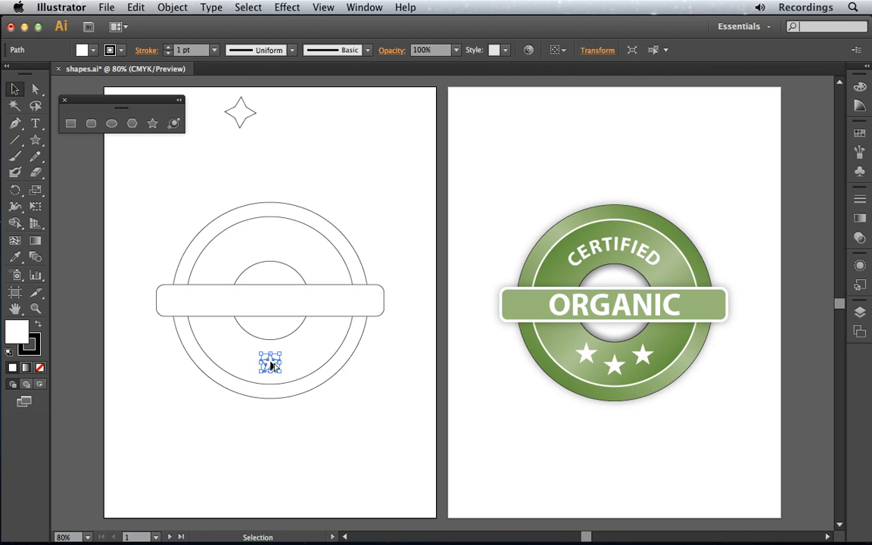
Place copies of the five-pointed star on both sides of the centred star, slightly higher than it
{"action": "left_click_drag", "start_coordinate": [269, 362], "coordinate": [294, 358]}
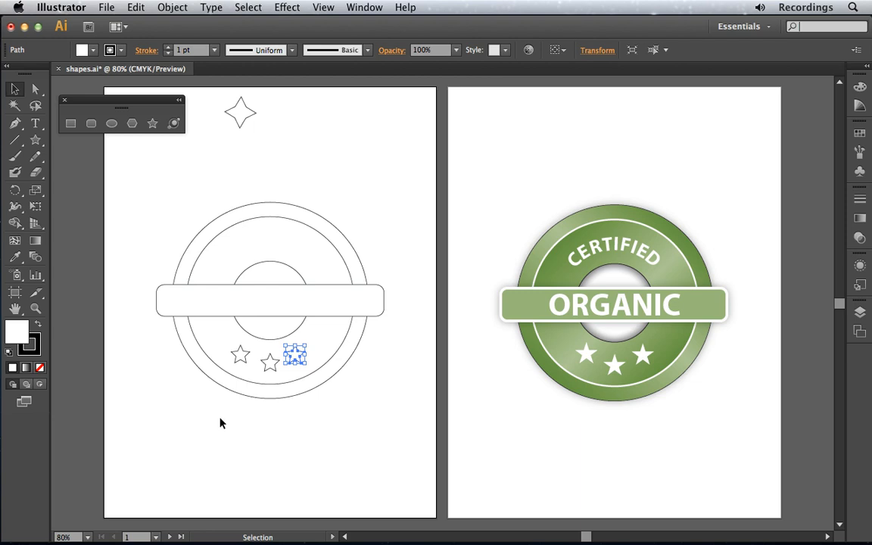